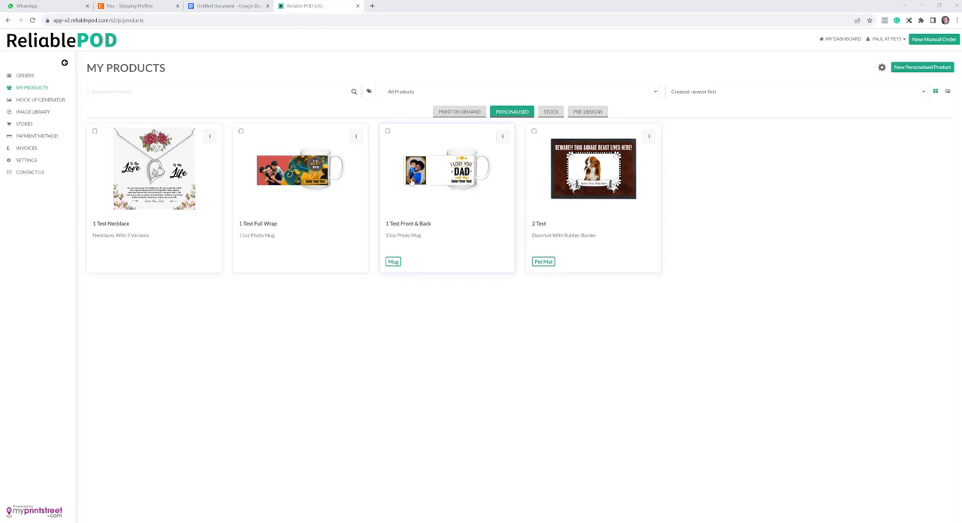
- Start adding the 1 Test Front & Back mug to the Pets Got Class Etsy store
click(503, 137)
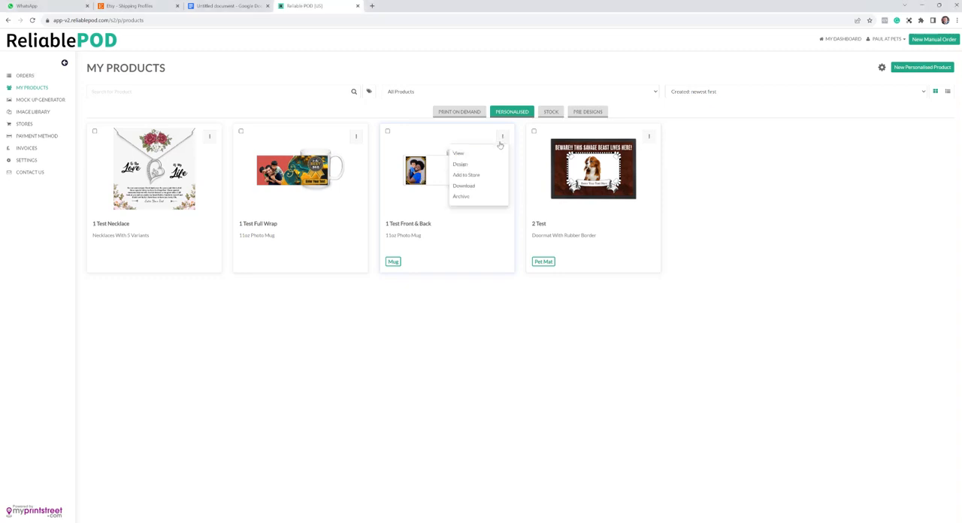
click(482, 174)
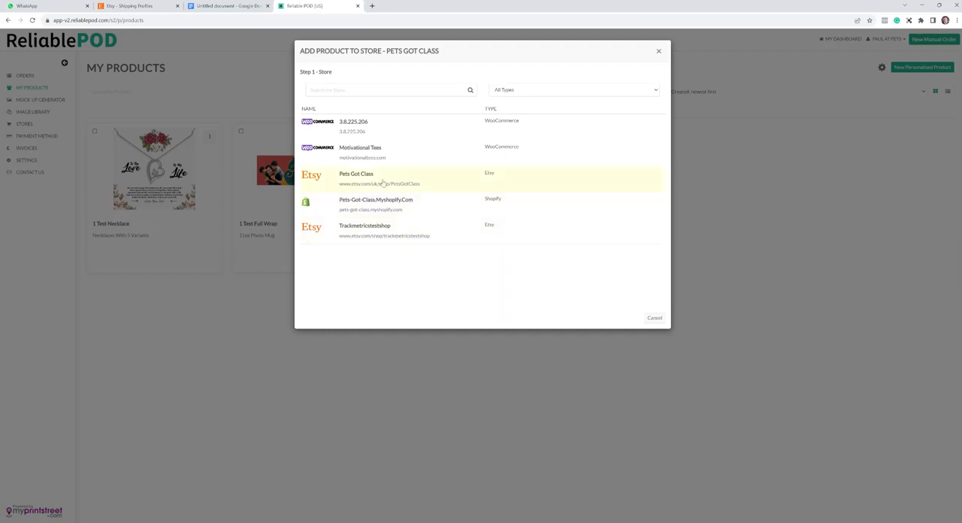
click(382, 182)
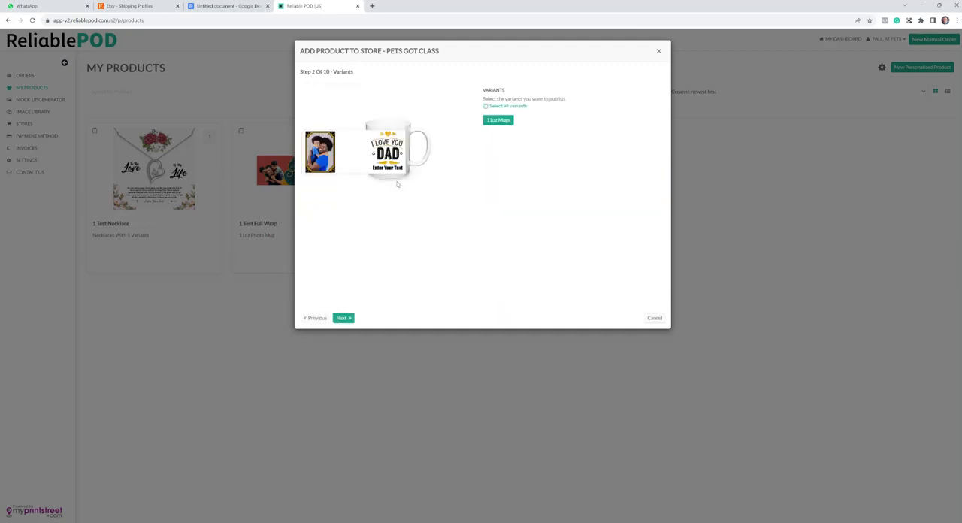
- Keep the 11oz Mugs variant and exclude the blank mug image, third in the list, from the product mockups
click(350, 318)
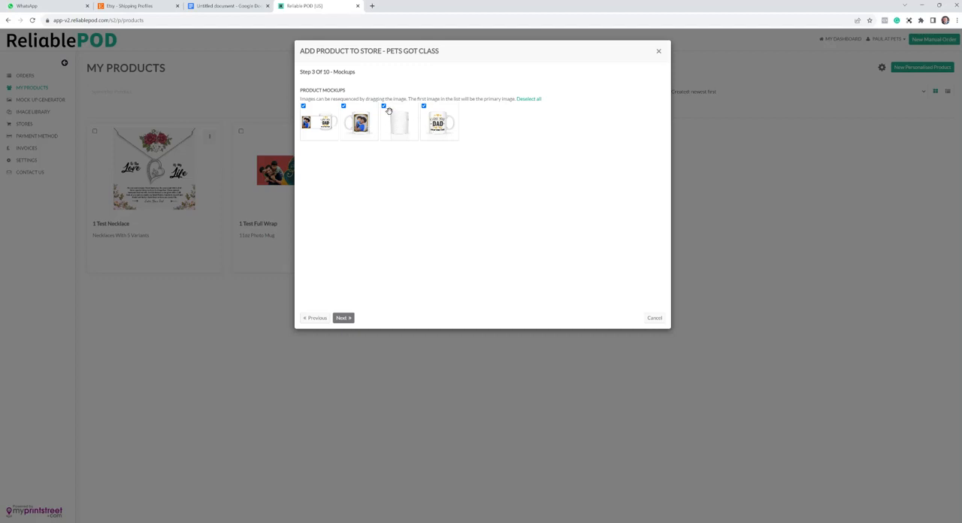
click(385, 106)
click(348, 319)
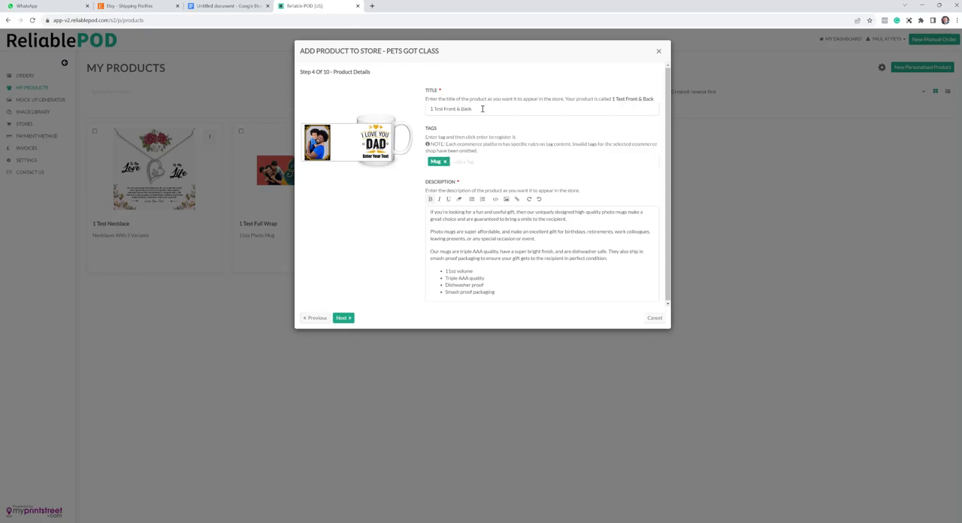
- Switch to the Google Docs notes and review the title rules on maximum length and characters allowed only once
click(244, 6)
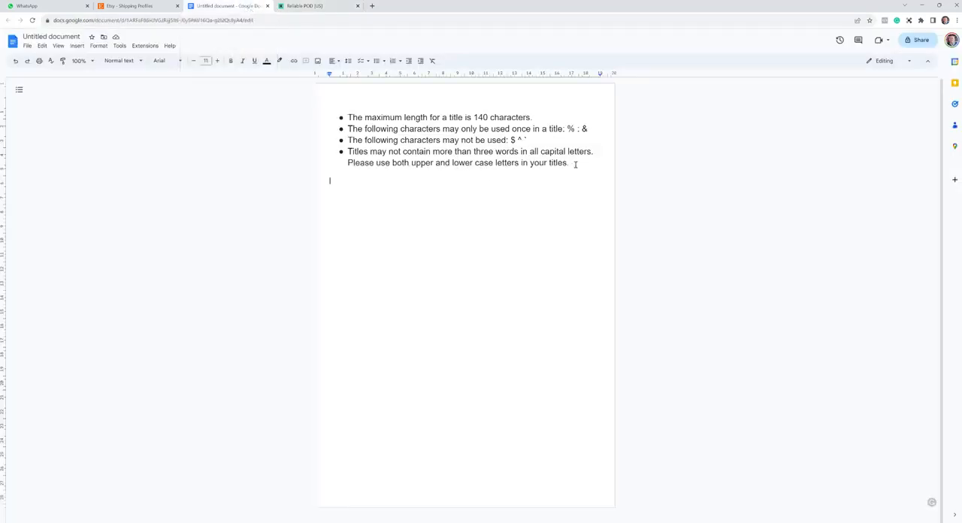
drag(533, 117, 476, 117)
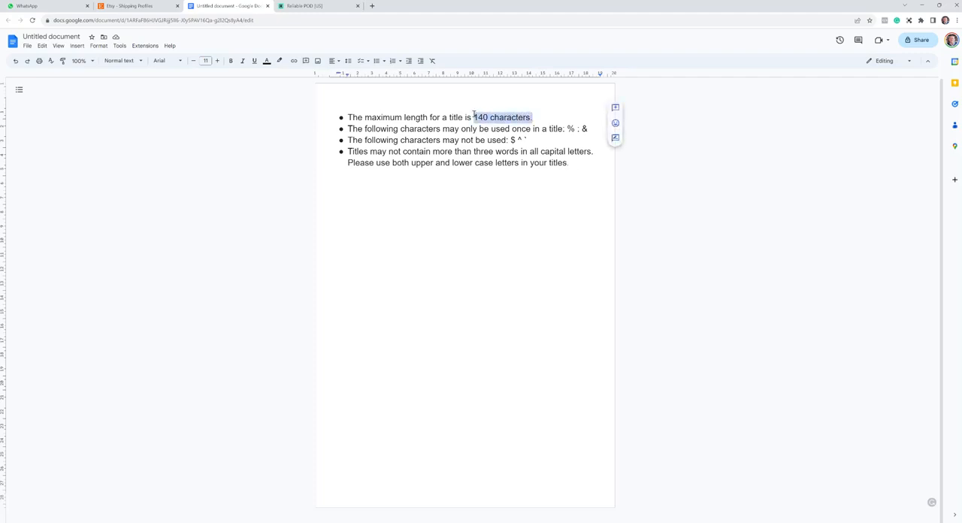
click(488, 141)
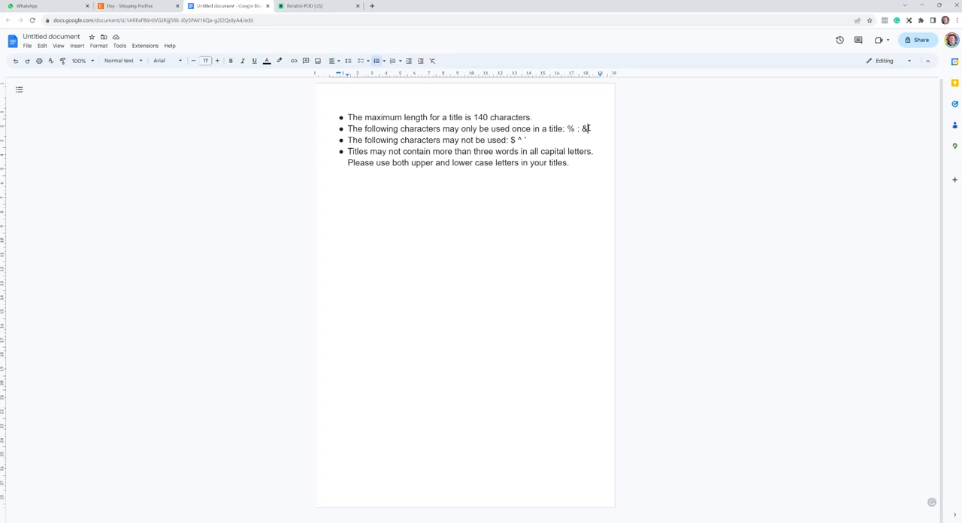
drag(583, 129, 567, 129)
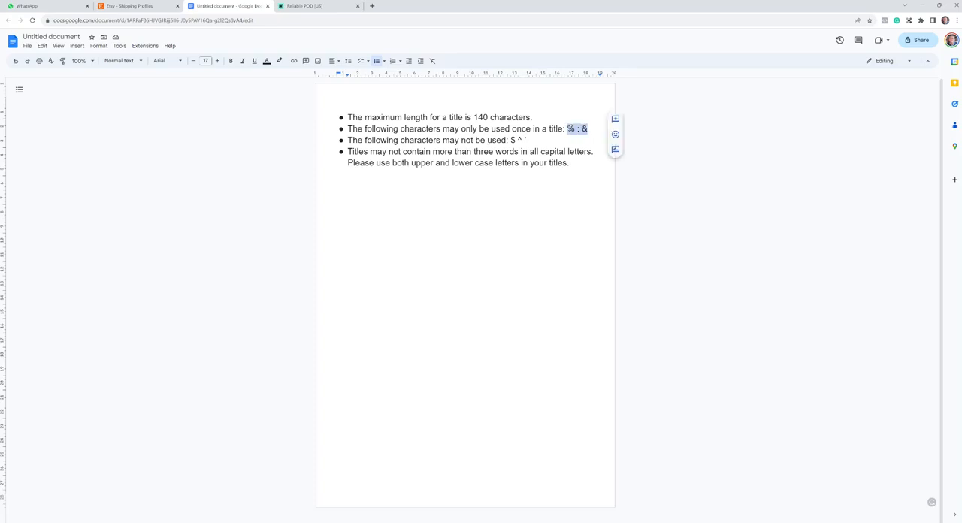
click(551, 213)
drag(591, 130, 585, 128)
click(591, 128)
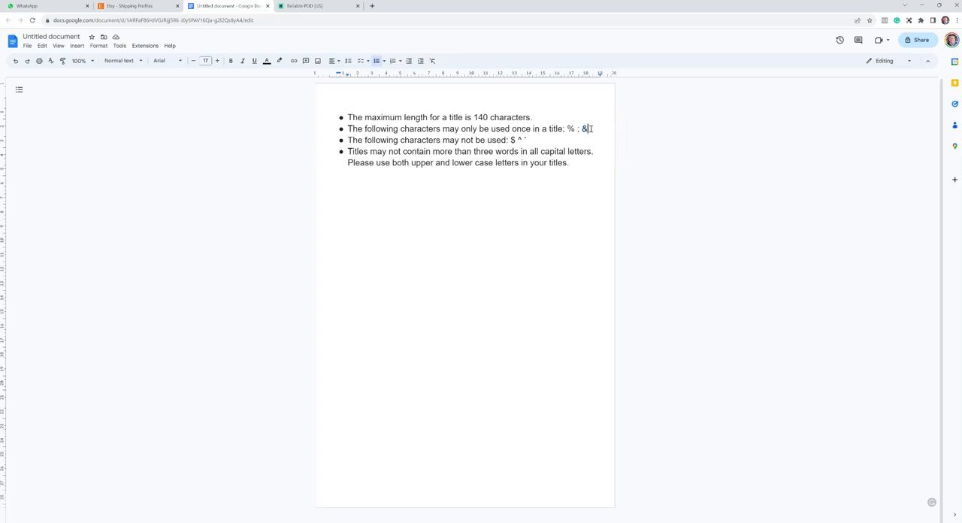
key(shift+Left)
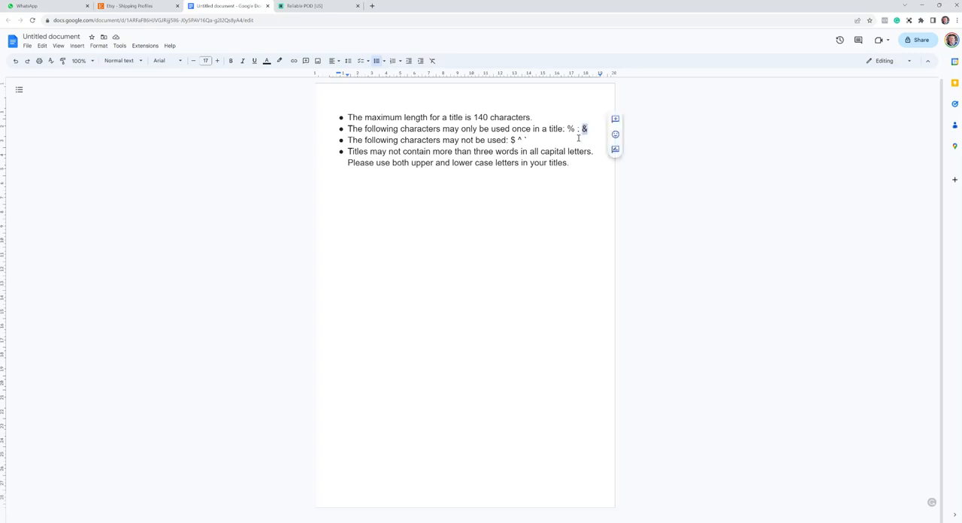
- Review the title rules on forbidden characters and words in all capital letters in the notes
click(543, 143)
key(shift+Left)
key(shift+Left)
key(shift+Left)
key(shift+Left)
key(shift+Left)
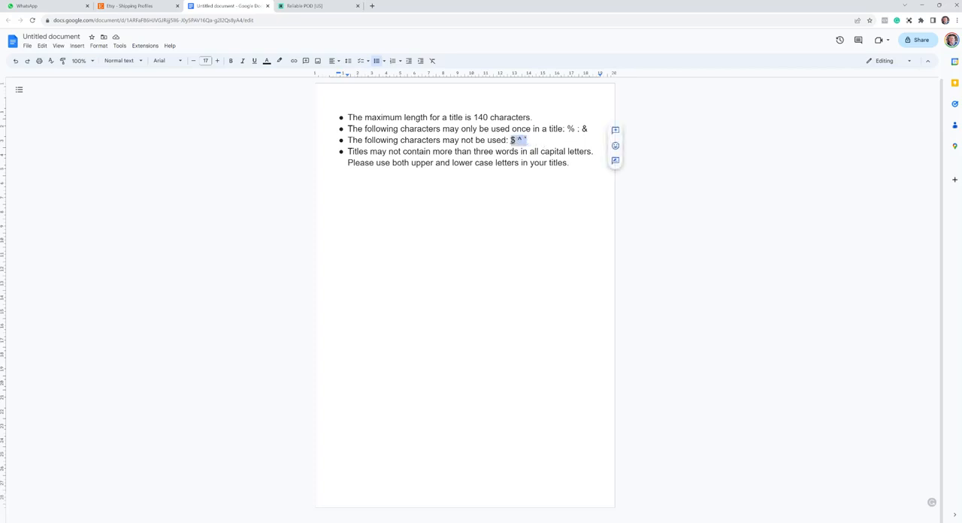
click(513, 193)
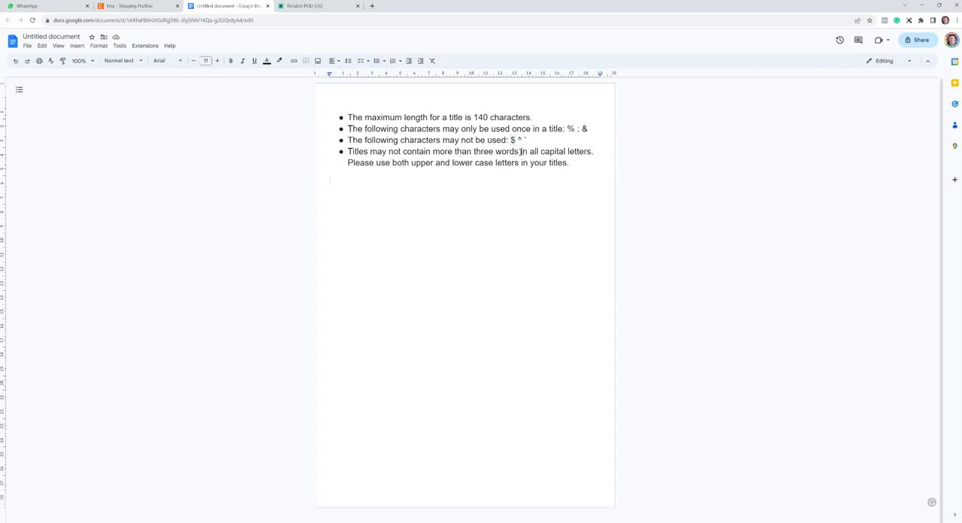
drag(527, 152, 593, 151)
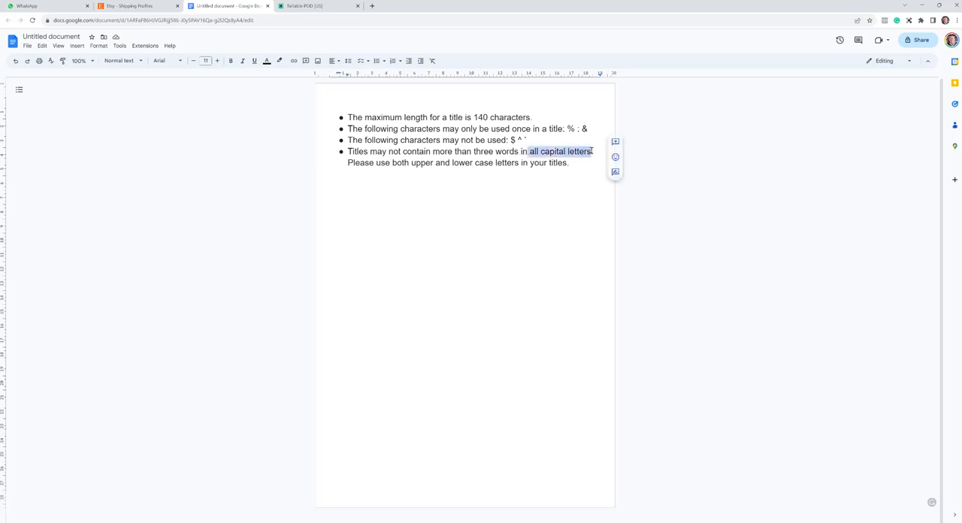
click(449, 193)
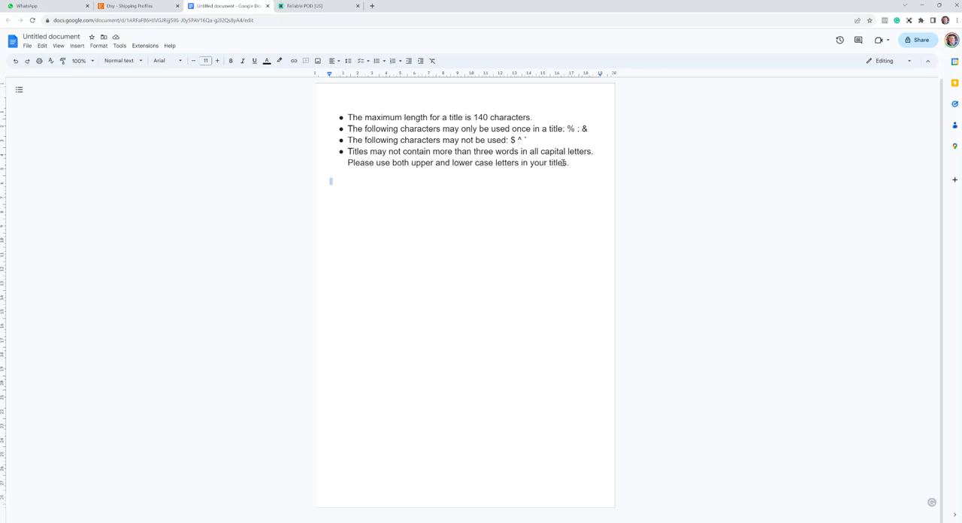
drag(349, 116, 558, 183)
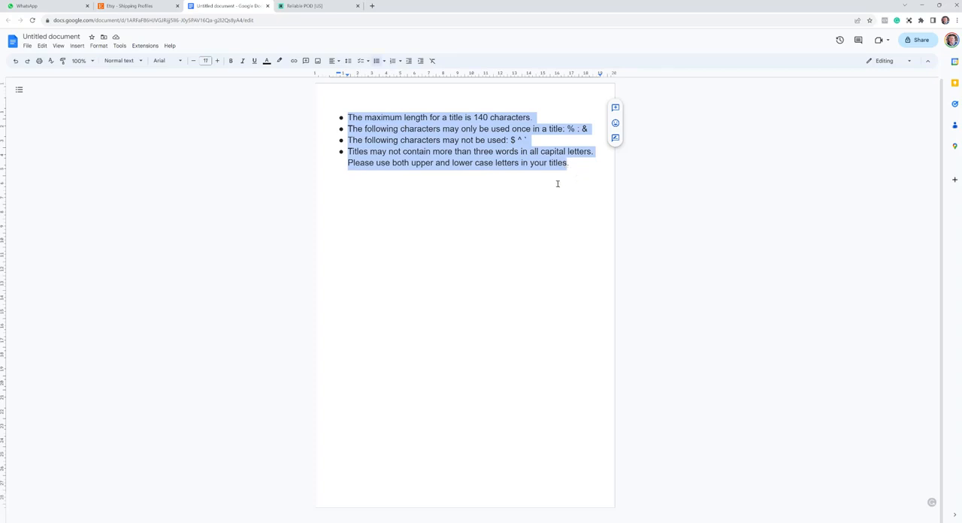
click(557, 185)
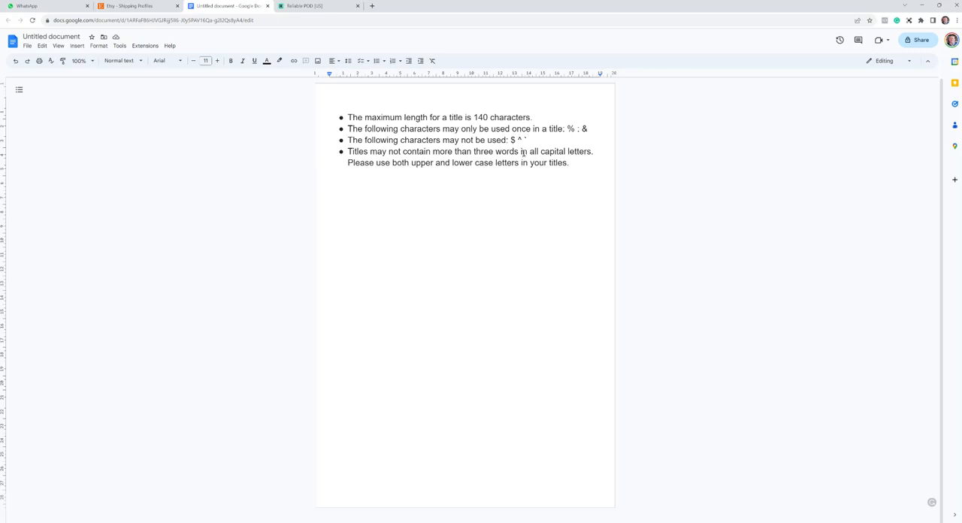
- Return to ReliablePOD, extend the product title to "1 Test Front & Back Mug" and accept the product details
click(295, 6)
drag(482, 110, 408, 111)
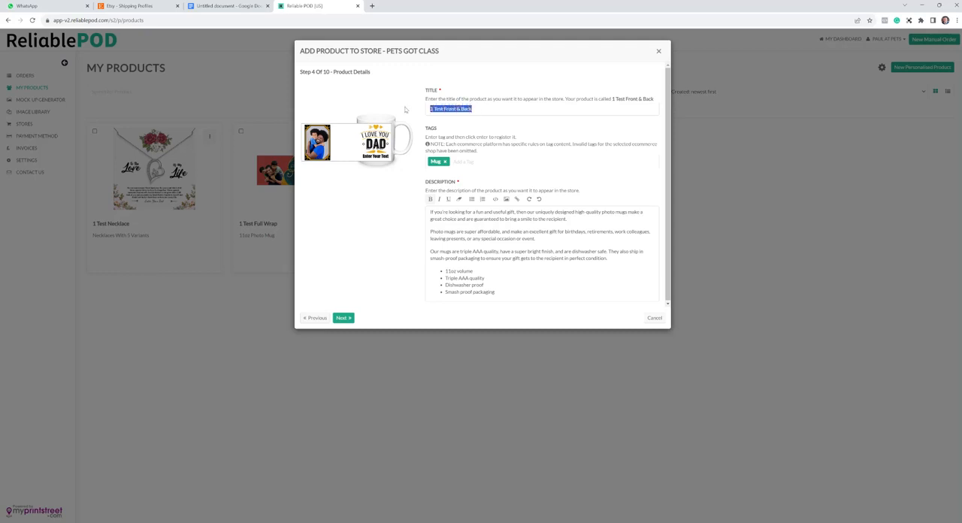
click(512, 110)
text(Mug)
click(346, 320)
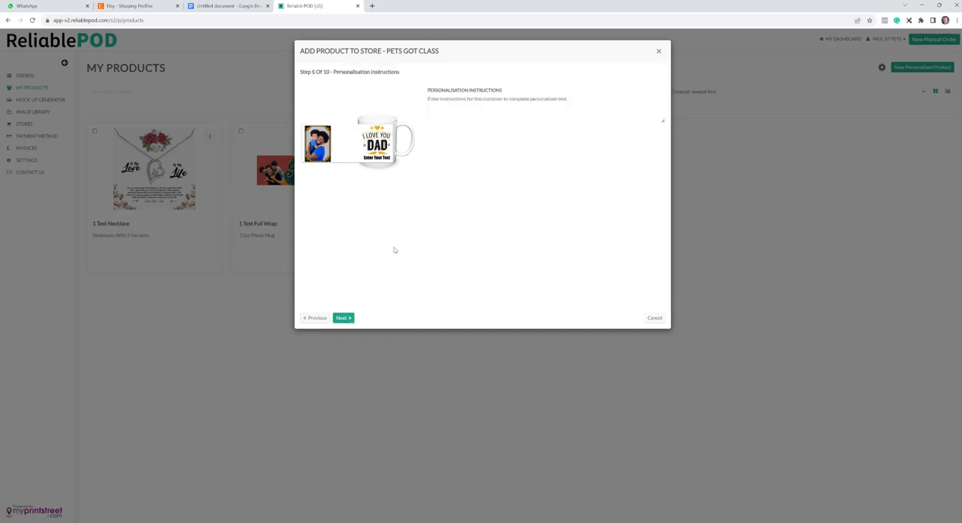
- Enter the personalisation instructions "Please enter your message here & send your image via ETSY messenger." and continue
click(449, 114)
text(Please enter your message bere & send your Image via ETSY)
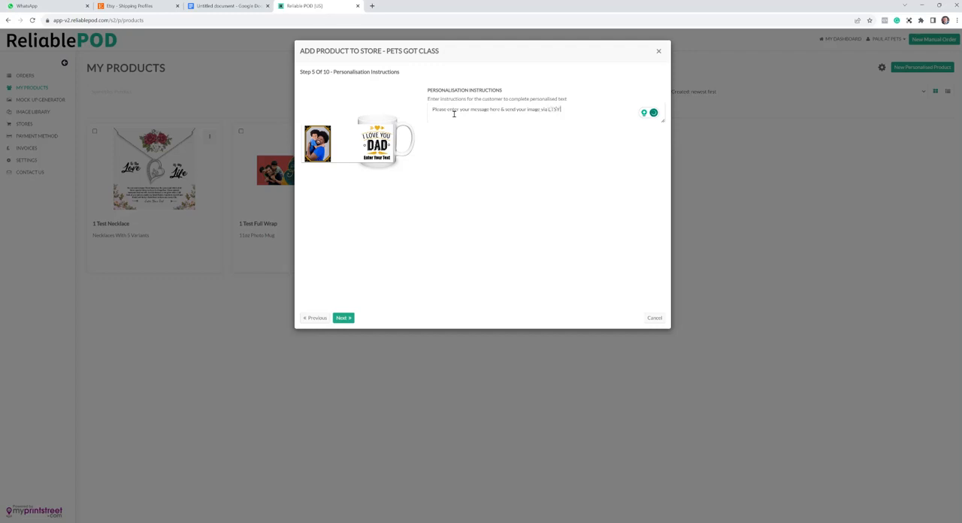
text( messenger)
click(344, 318)
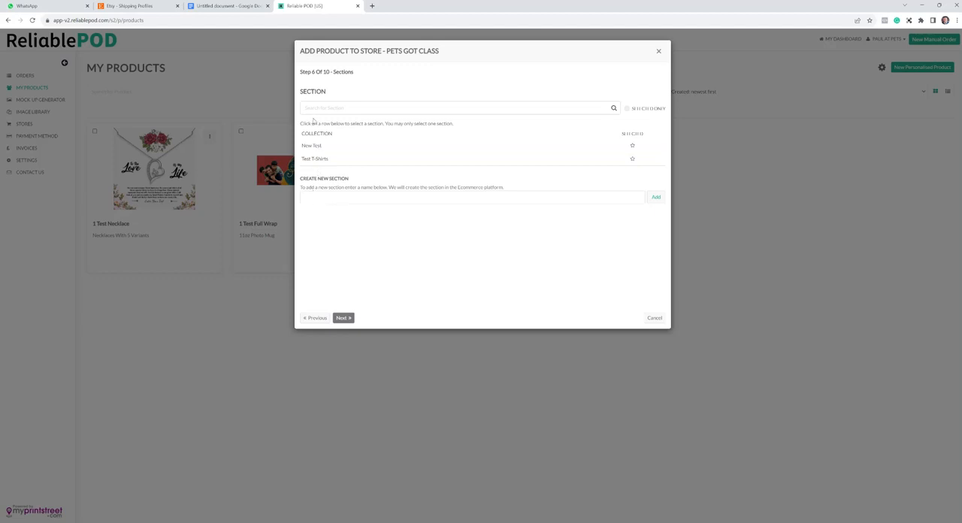
- Assign the product to the New Test section and complete the category choice using the search term "mug"
click(633, 146)
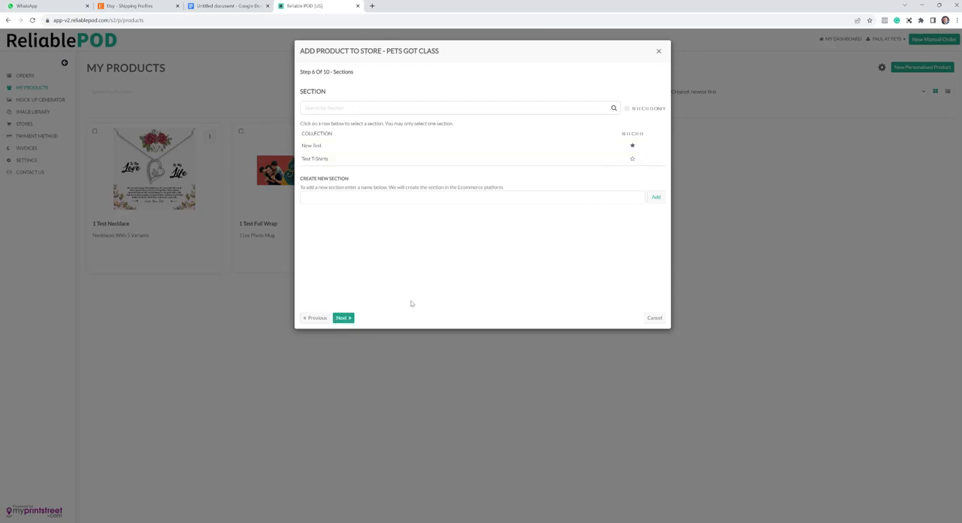
click(349, 322)
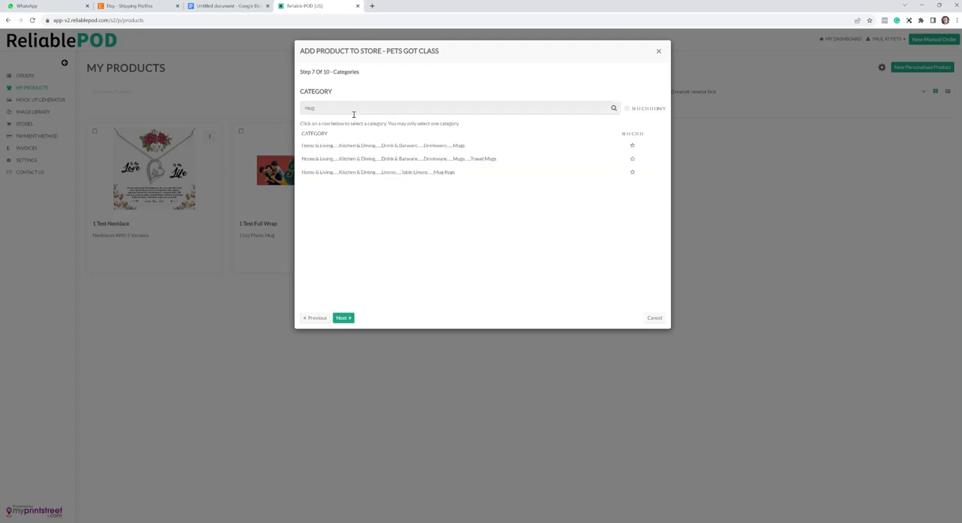
click(348, 319)
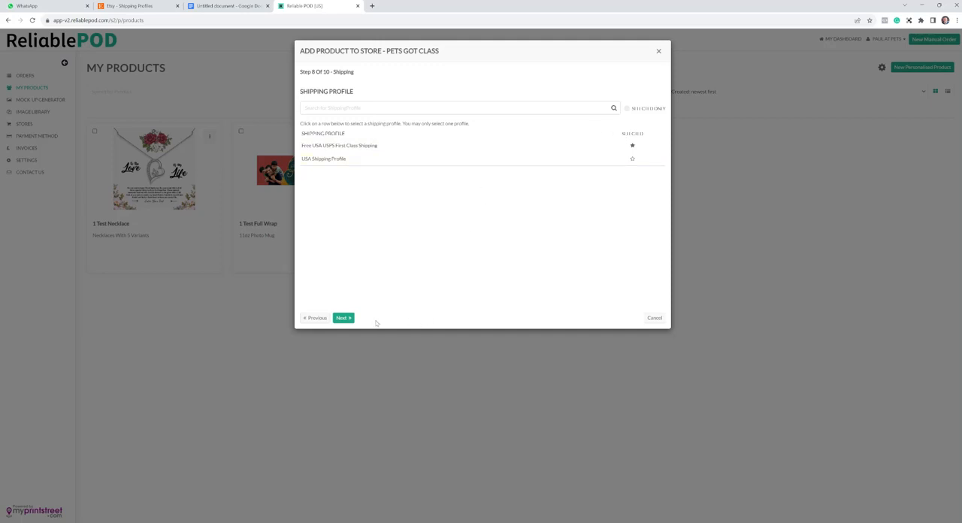
- Use the Free USA USPS First Class Shipping profile and select Reliable POD as the production partner
click(349, 319)
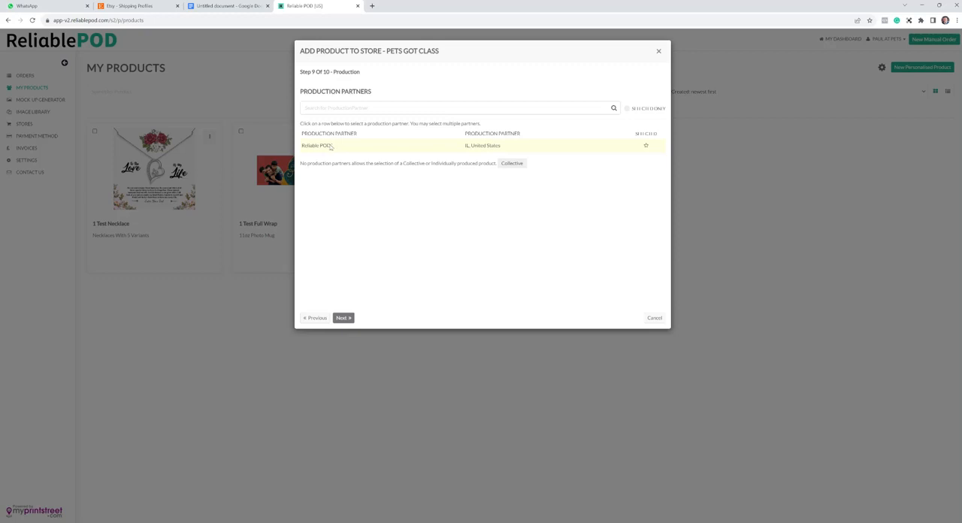
click(646, 147)
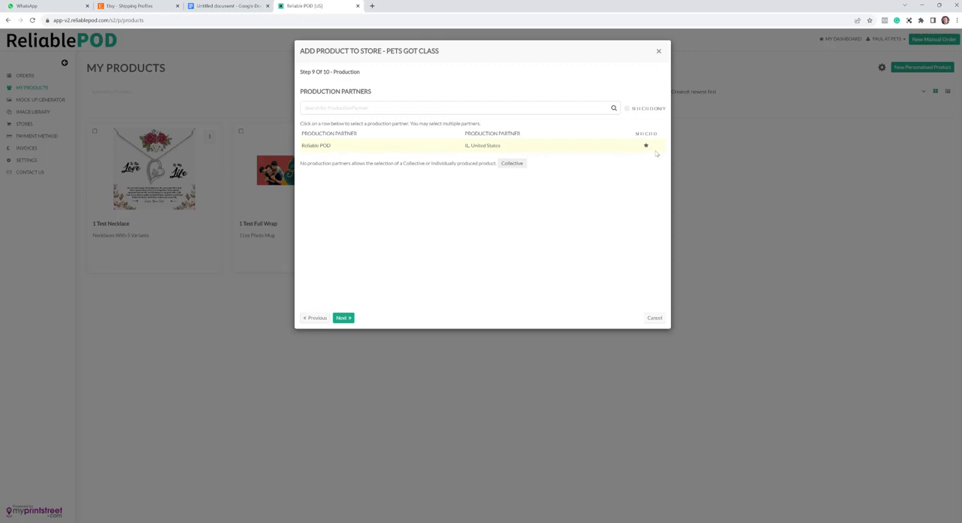
click(343, 319)
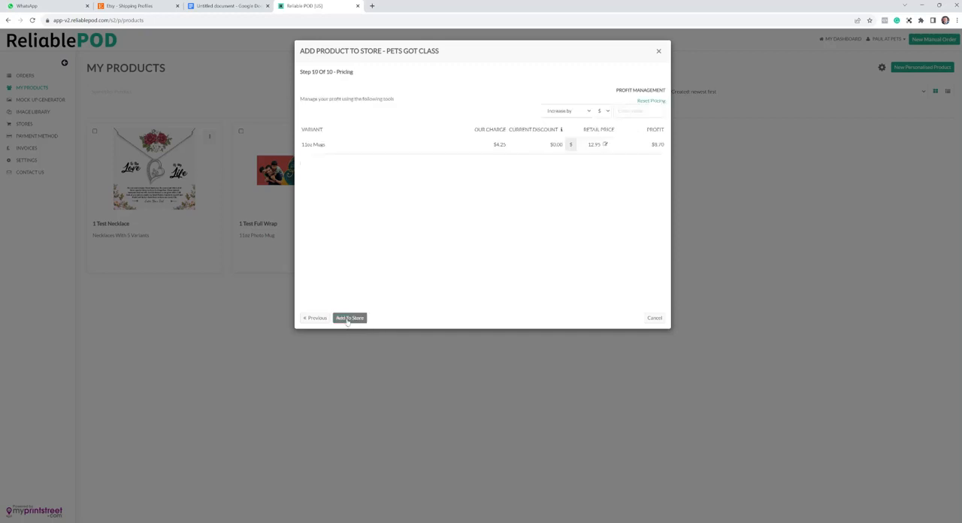
- Examine the charge for the 11oz mug and the profit management options for adjusting its price
drag(508, 145, 492, 145)
click(524, 173)
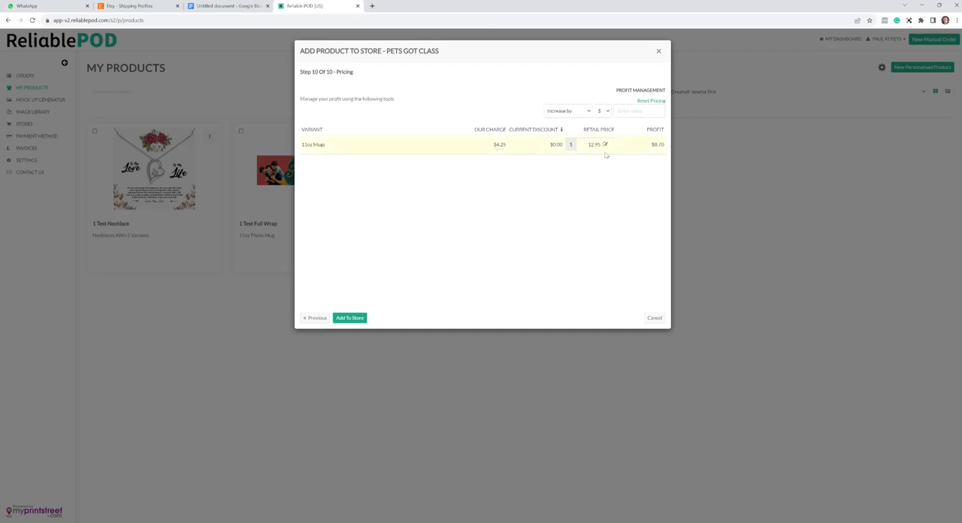
click(587, 111)
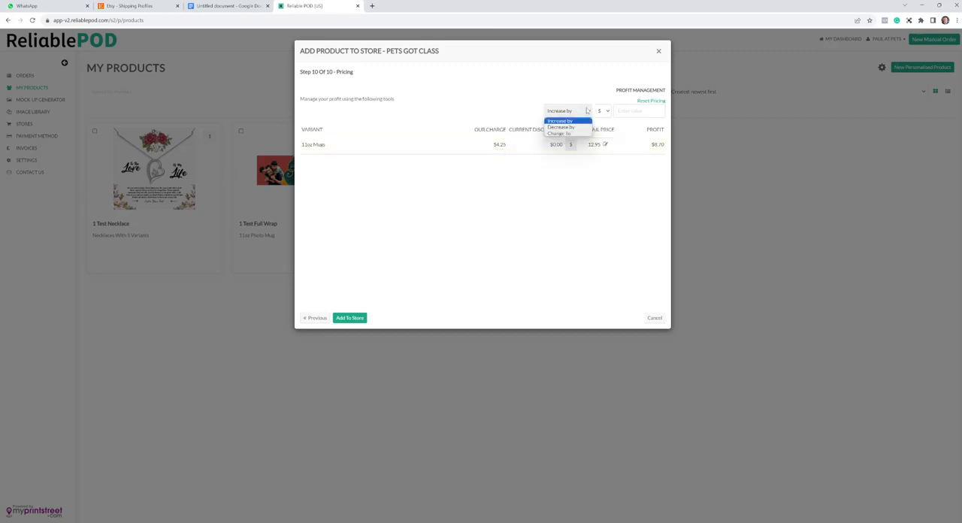
click(587, 110)
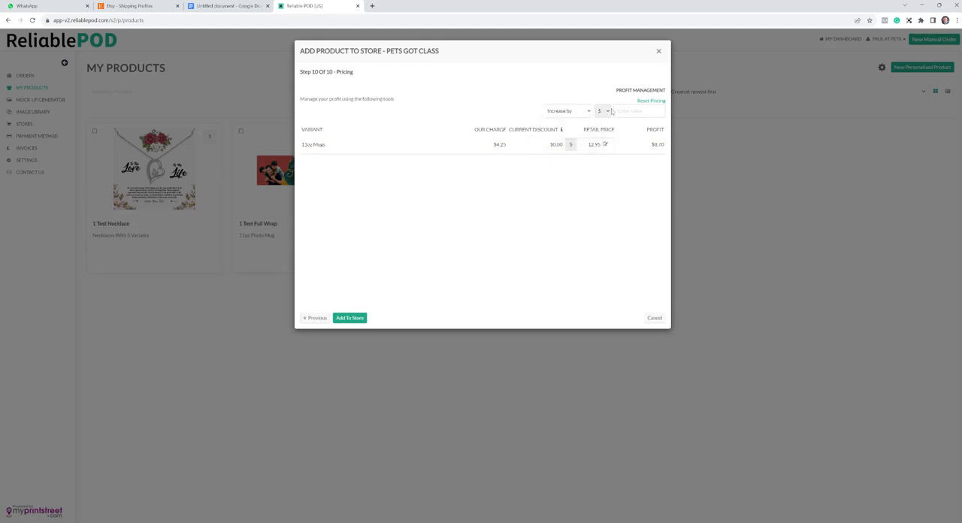
click(610, 110)
click(601, 121)
- Set the 11oz mug's retail price to $20.00 and add the product to the store
click(606, 144)
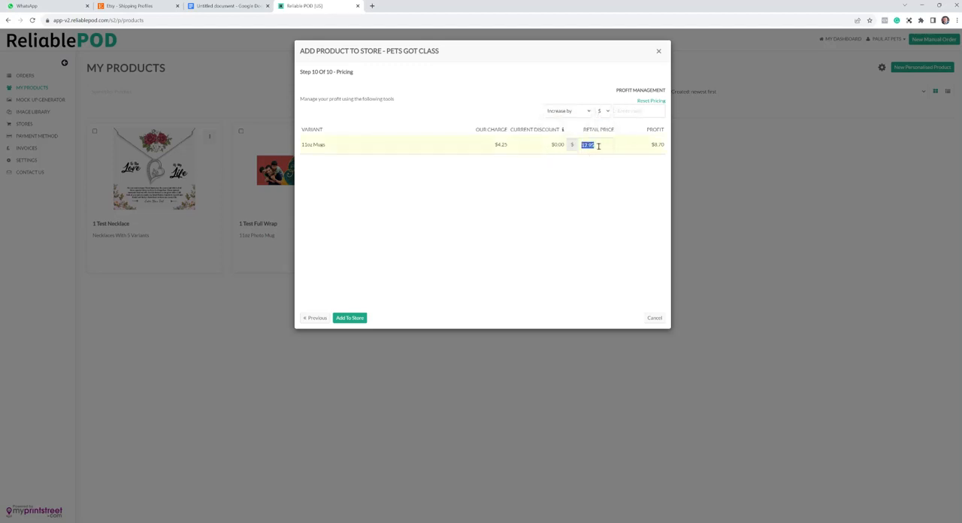
text(20.00)
click(581, 175)
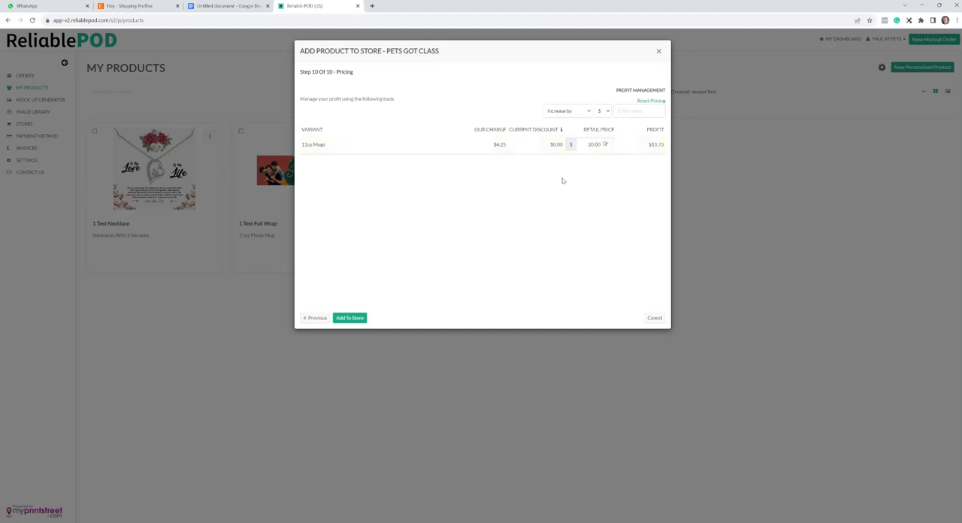
click(350, 318)
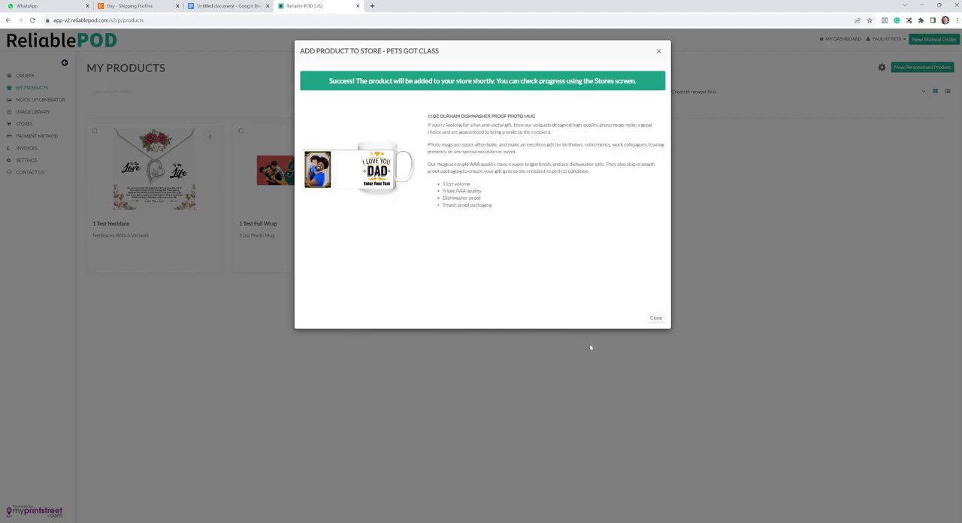
click(655, 318)
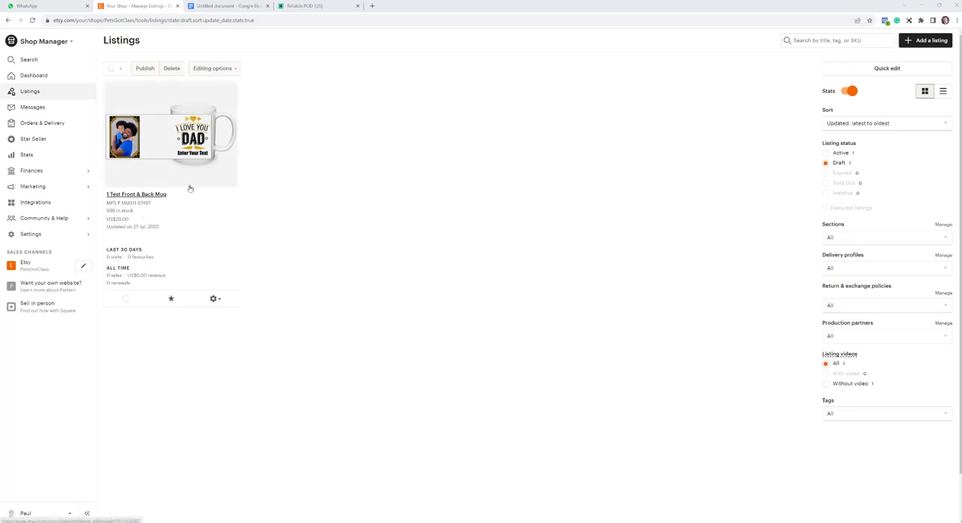
- Open the 1 Test Front & Back Mug draft and examine its photos, thumbnail, description and personalisation settings
click(190, 188)
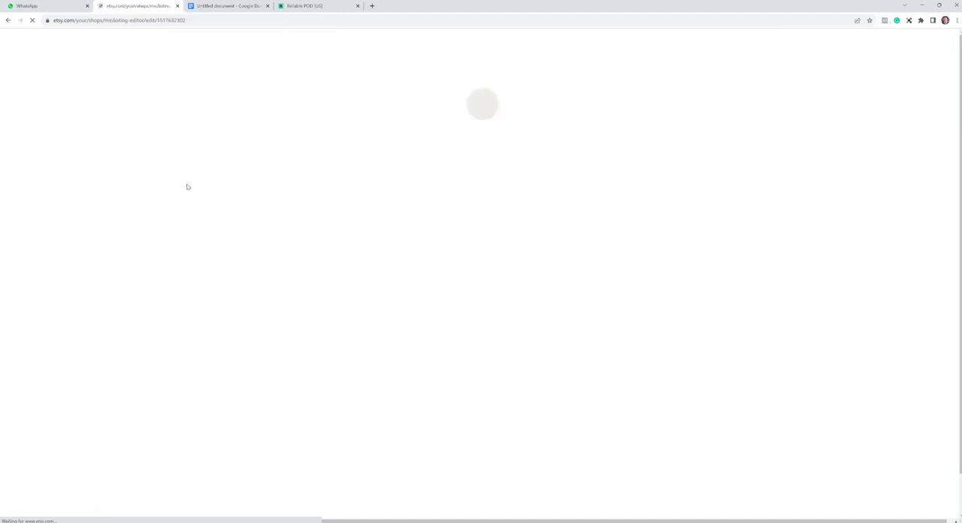
scroll(592, 155, down, 1)
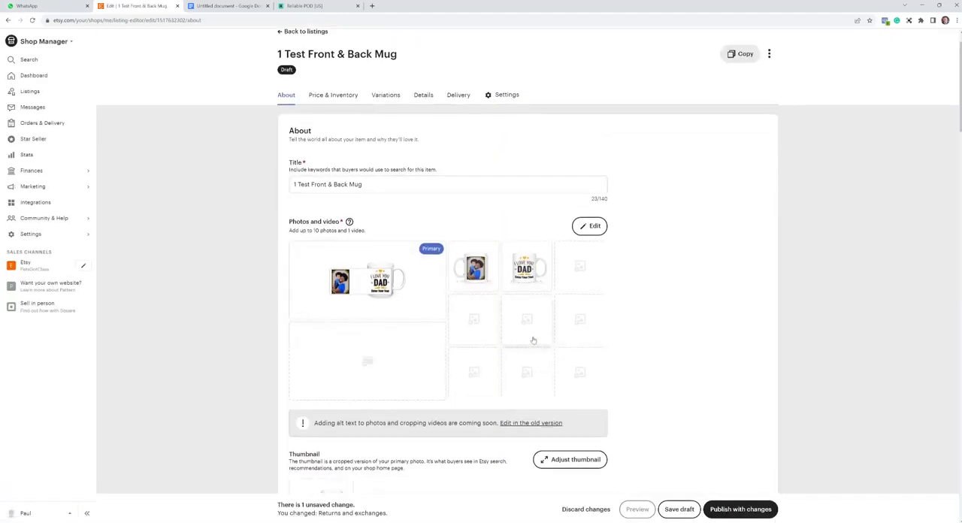
scroll(565, 320, down, 1)
scroll(576, 316, down, 5)
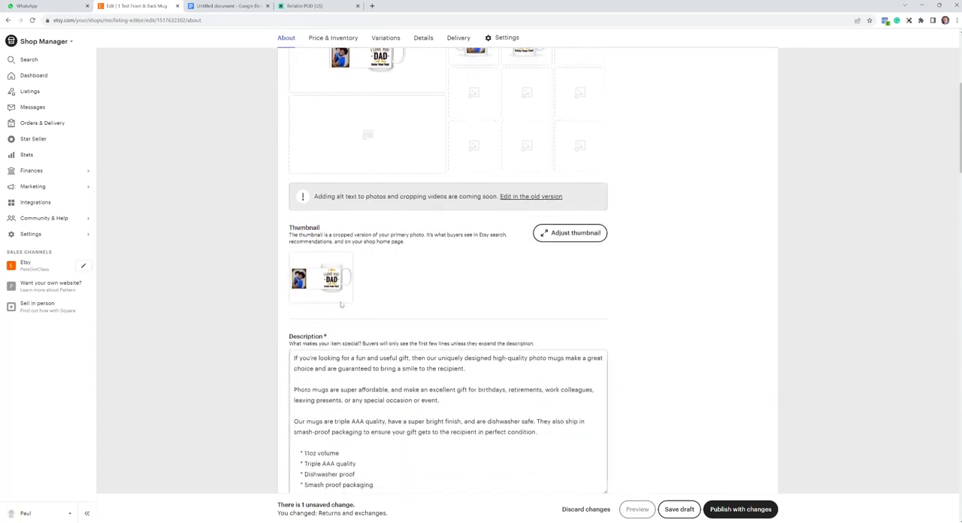
scroll(383, 309, down, 2)
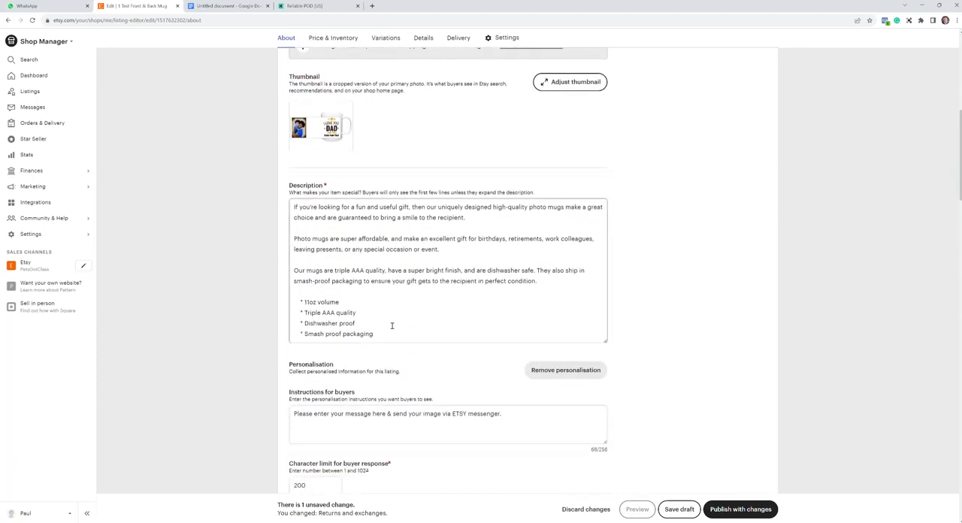
scroll(392, 326, down, 2)
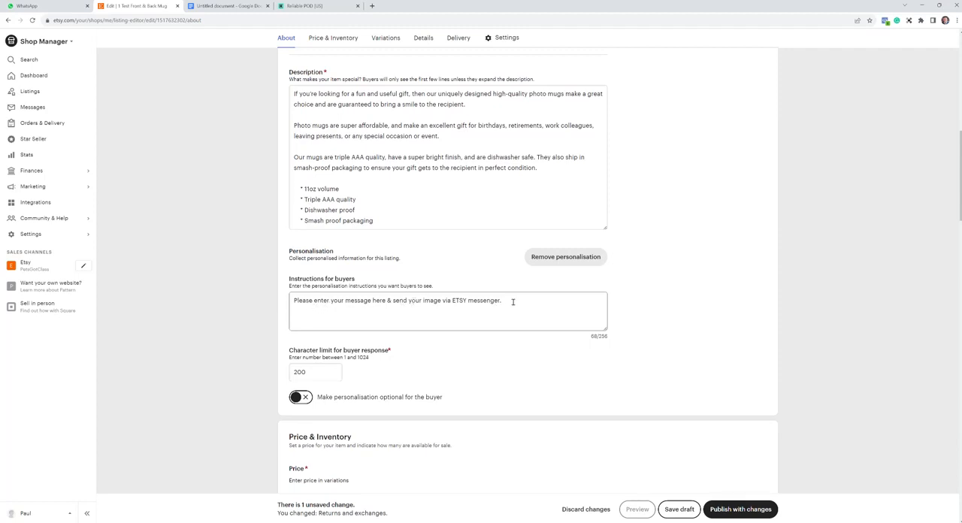
scroll(511, 303, down, 1)
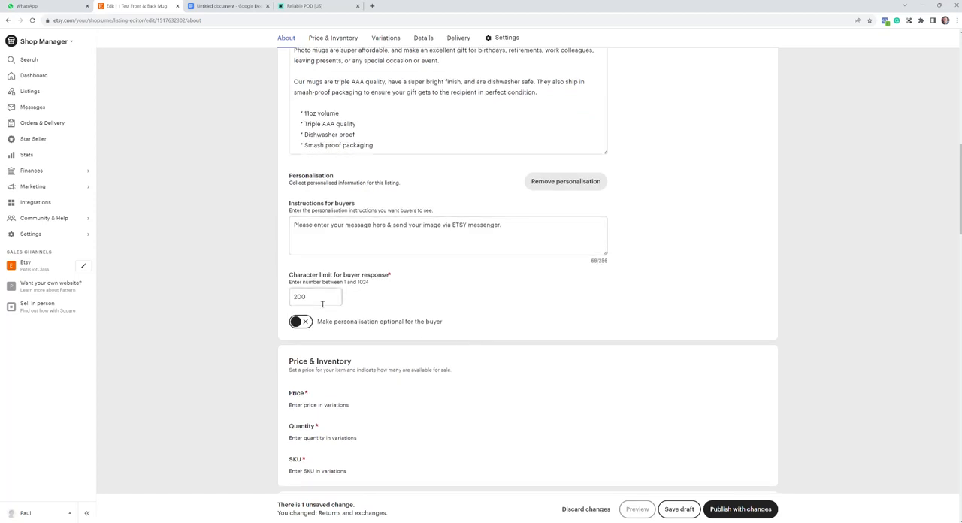
- Set the character limit for the buyer's personalisation response to 20
click(319, 300)
key(BackSpace)
key(BackSpace)
key(BackSpace)
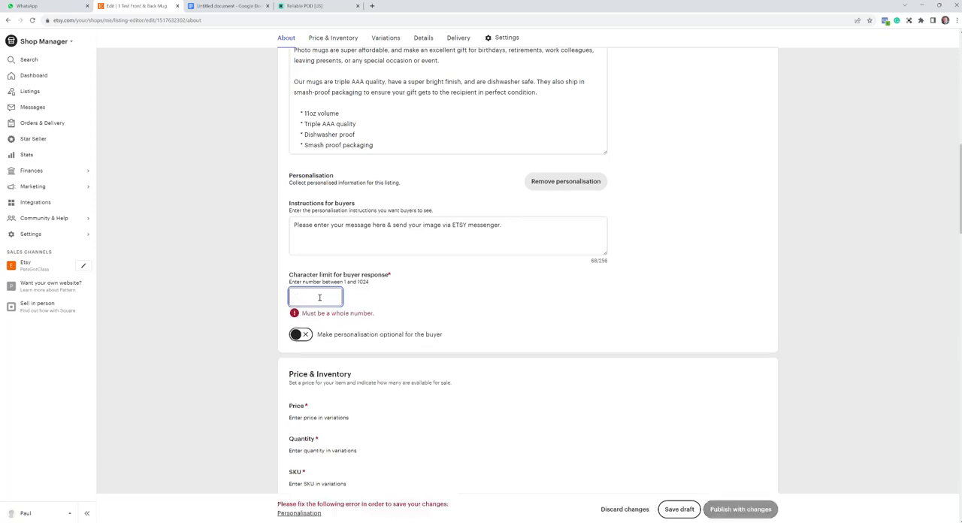
text(20)
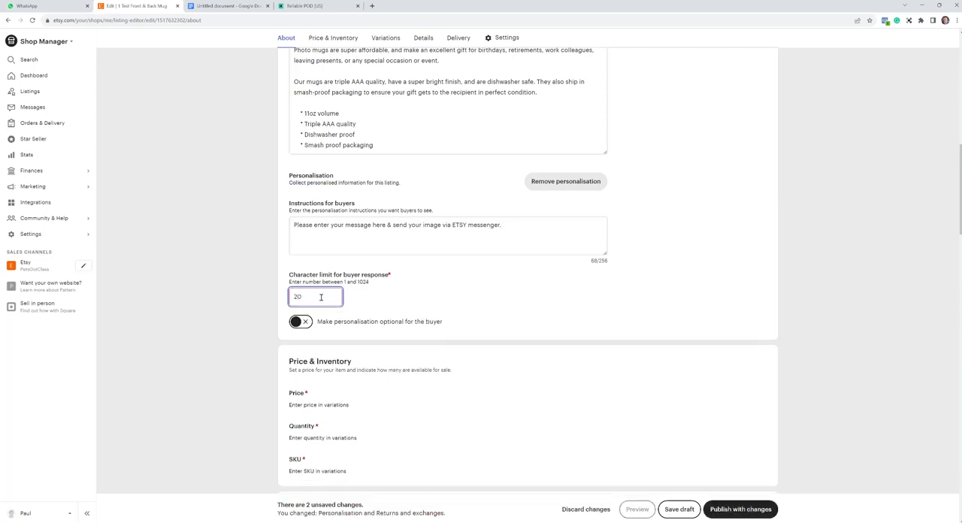
click(386, 294)
- Review the listing's price, variation and category details, and set the Dishwasher safe attribute to Yes
scroll(441, 294, down, 1)
scroll(446, 291, down, 2)
scroll(468, 273, down, 1)
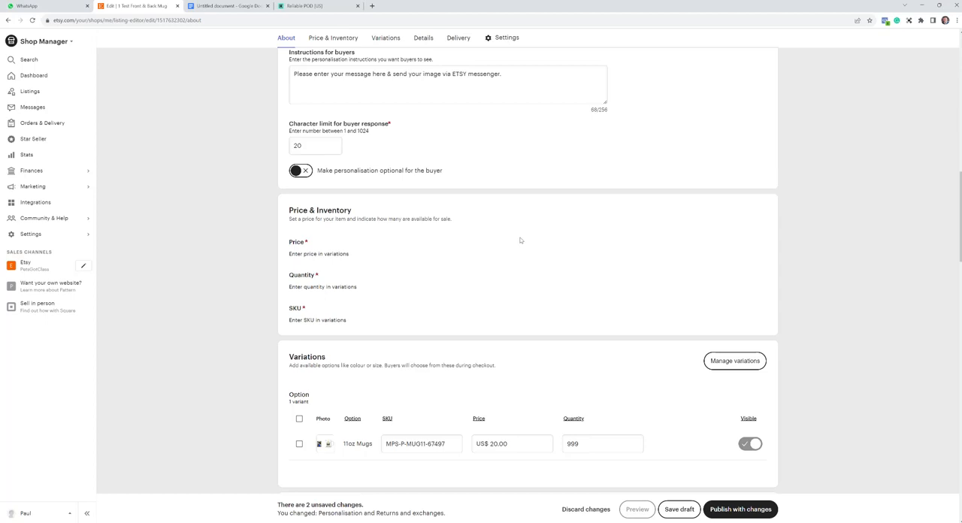
scroll(518, 240, down, 2)
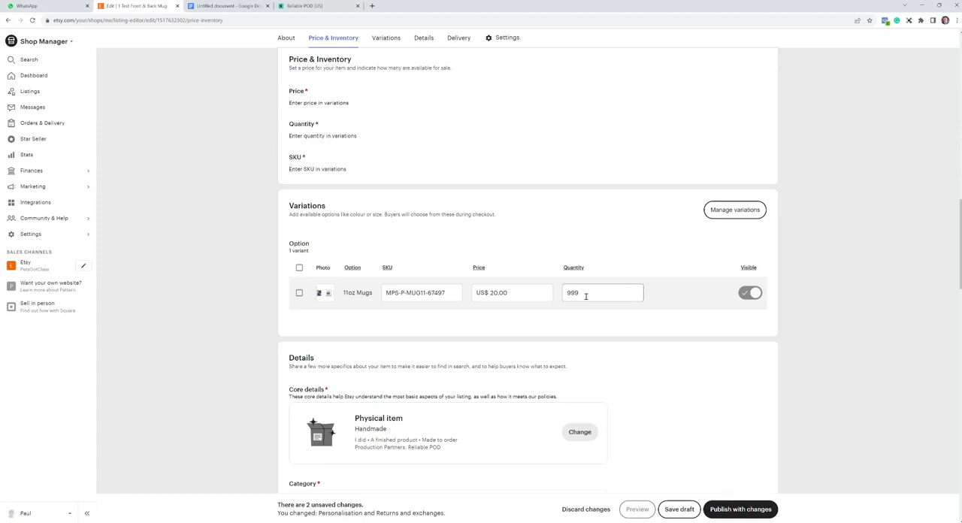
scroll(586, 296, down, 4)
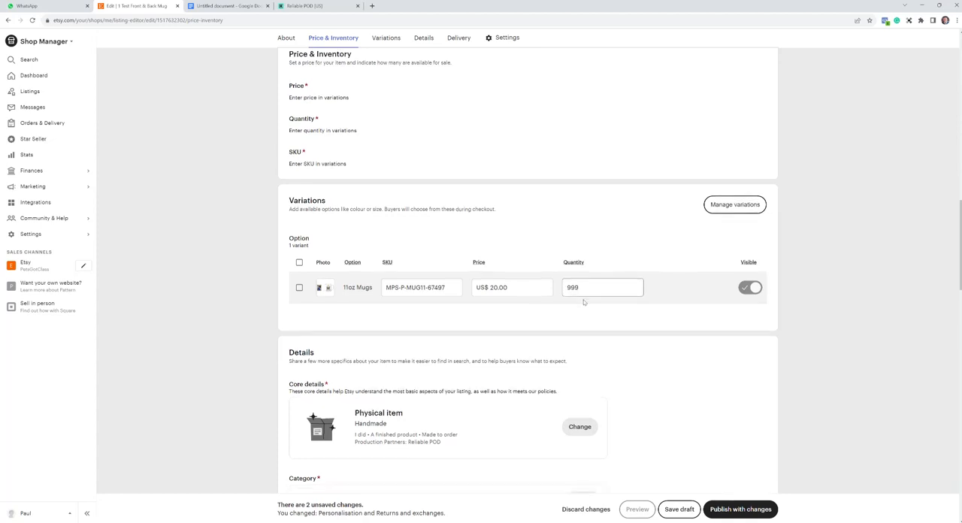
scroll(583, 307, down, 2)
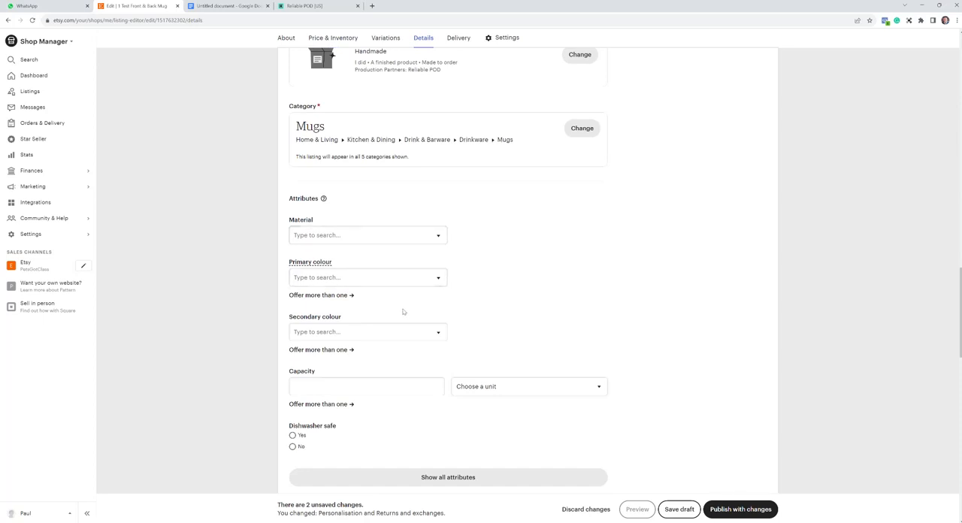
scroll(384, 392, down, 2)
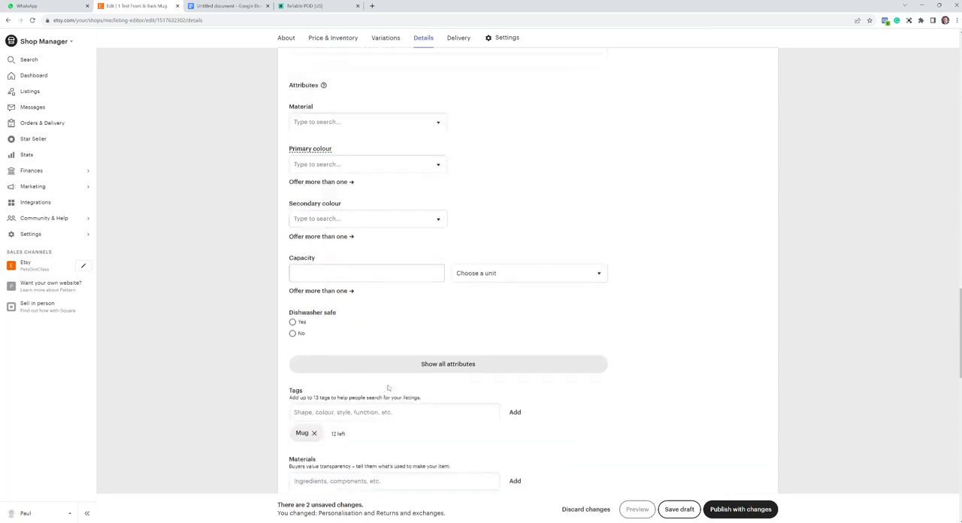
click(293, 322)
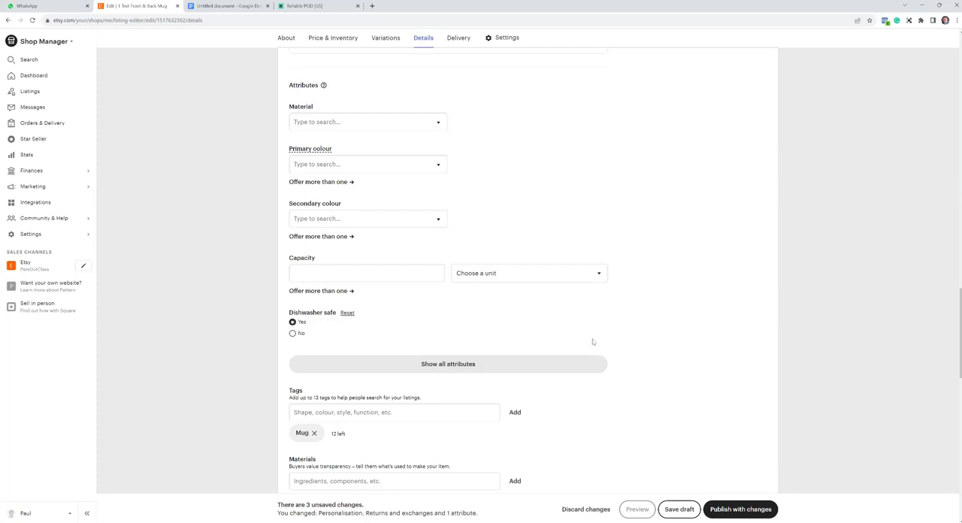
- Examine the listing's tags, materials, delivery option, item weight, returns policy, shop section and renewal settings
scroll(655, 348, down, 3)
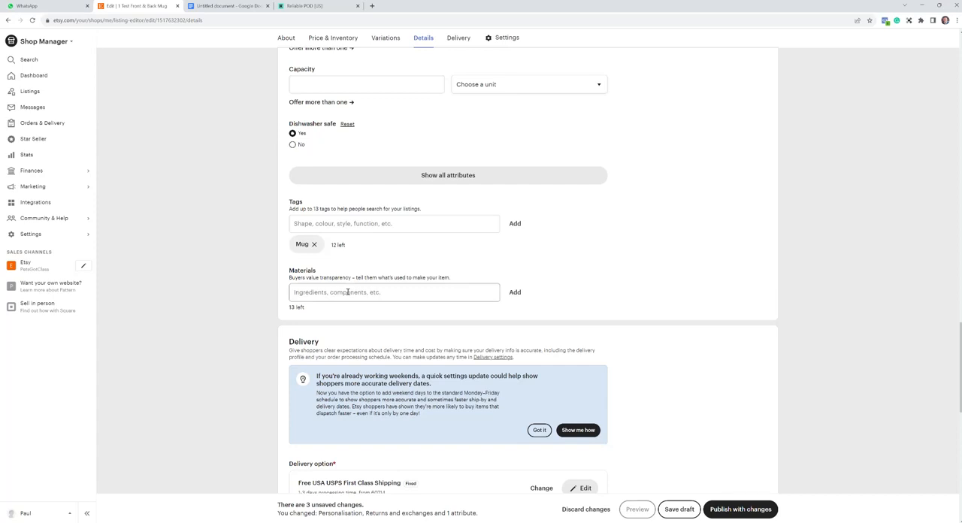
scroll(348, 291, down, 4)
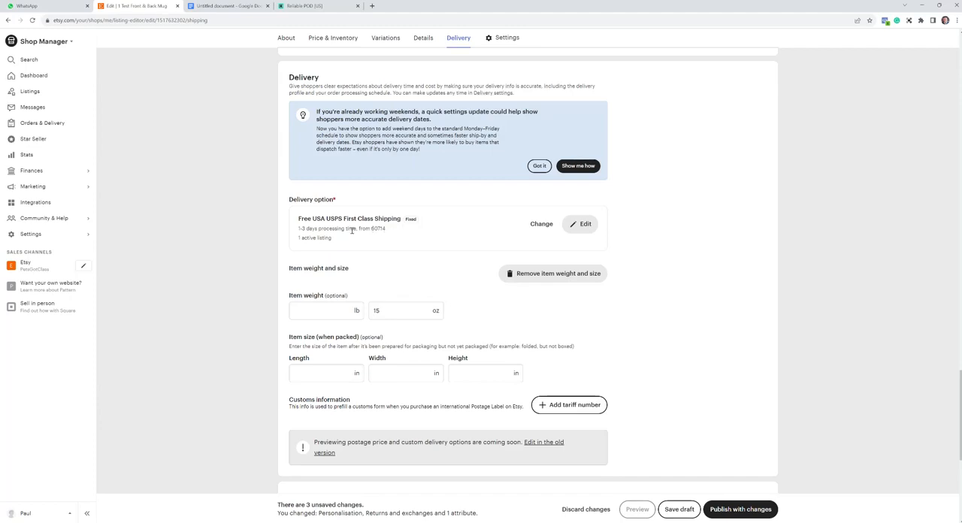
scroll(355, 231, down, 5)
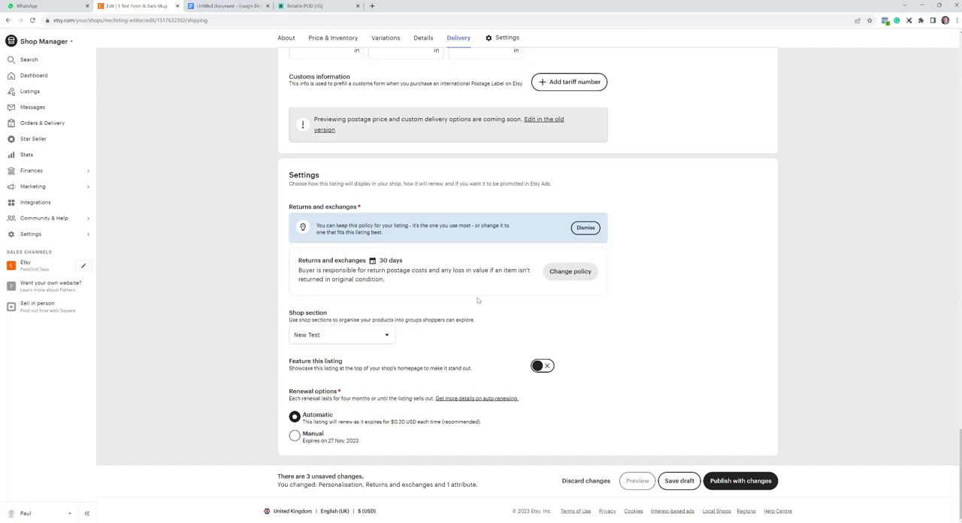
scroll(480, 300, up, 20)
scroll(465, 299, up, 15)
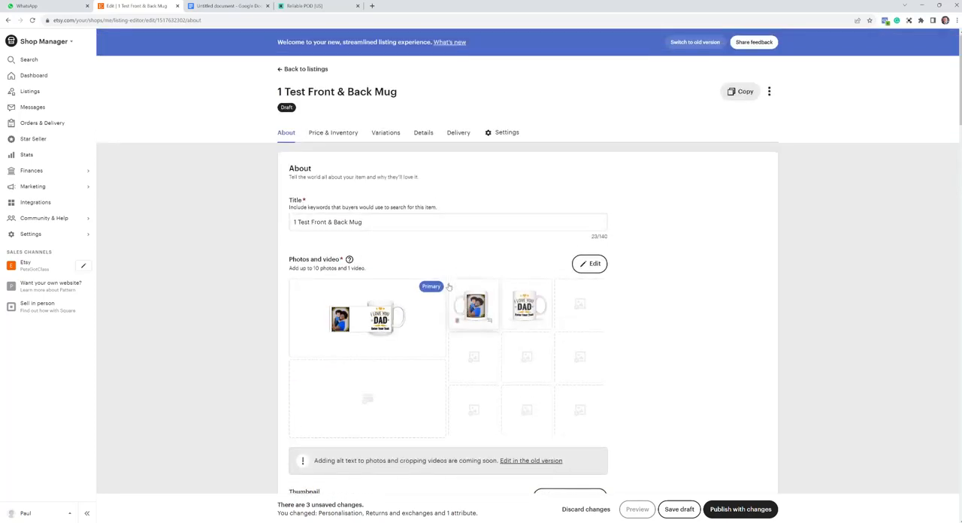